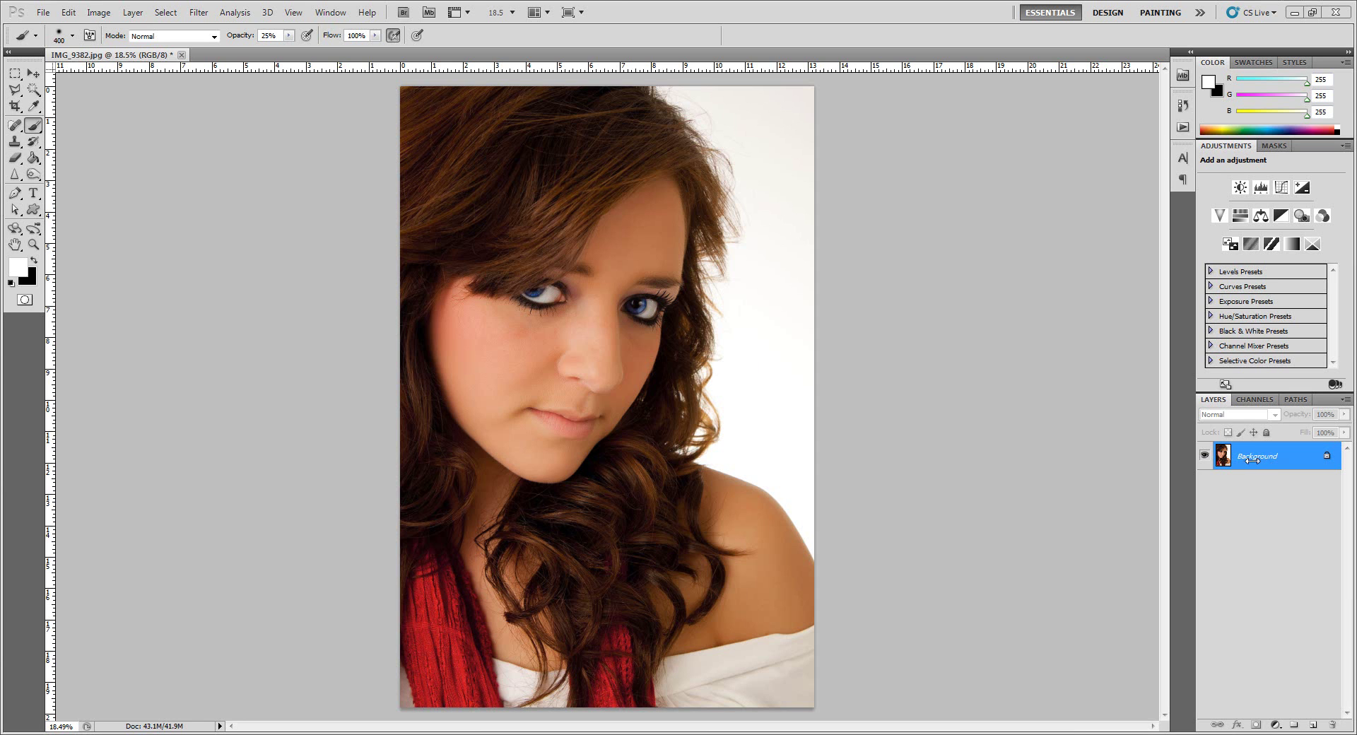
Duplicate the Background layer as Layer 1 with Ctrl+J.
right_click(1254, 460)
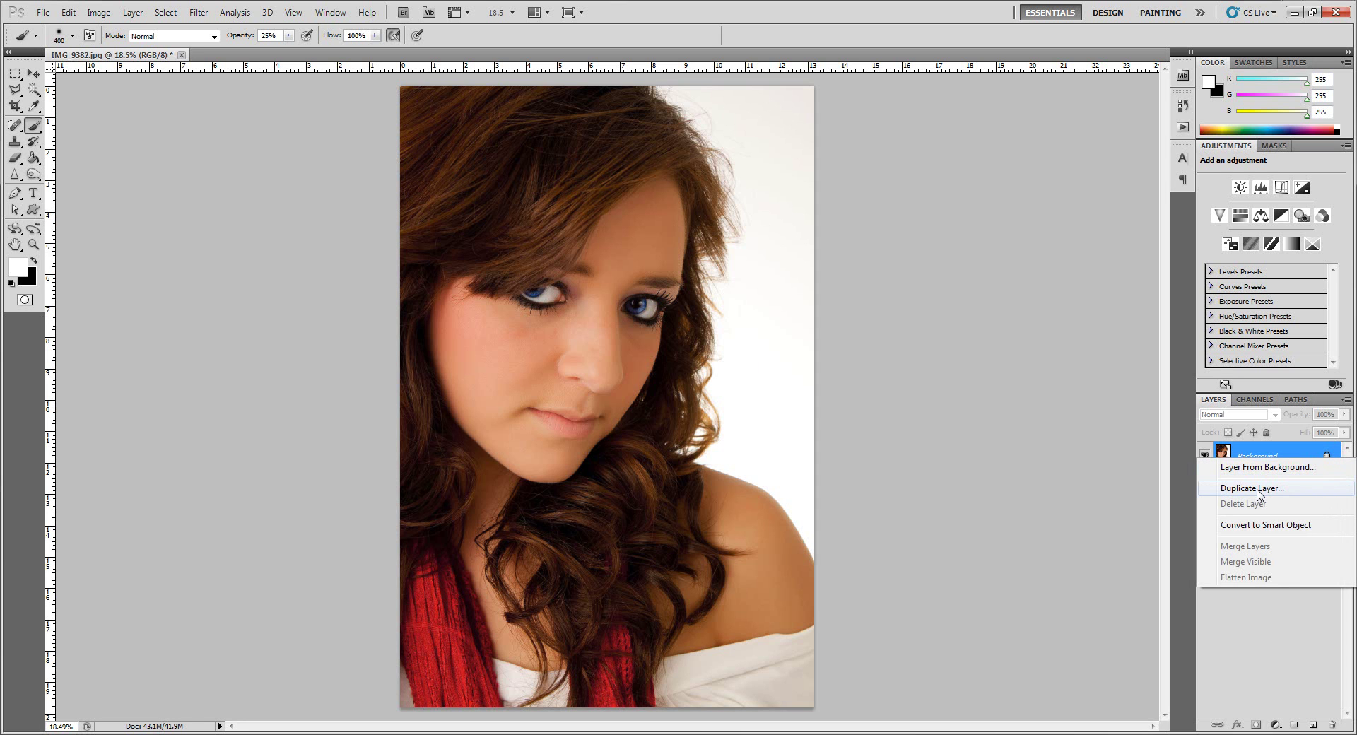
left_click(1262, 456)
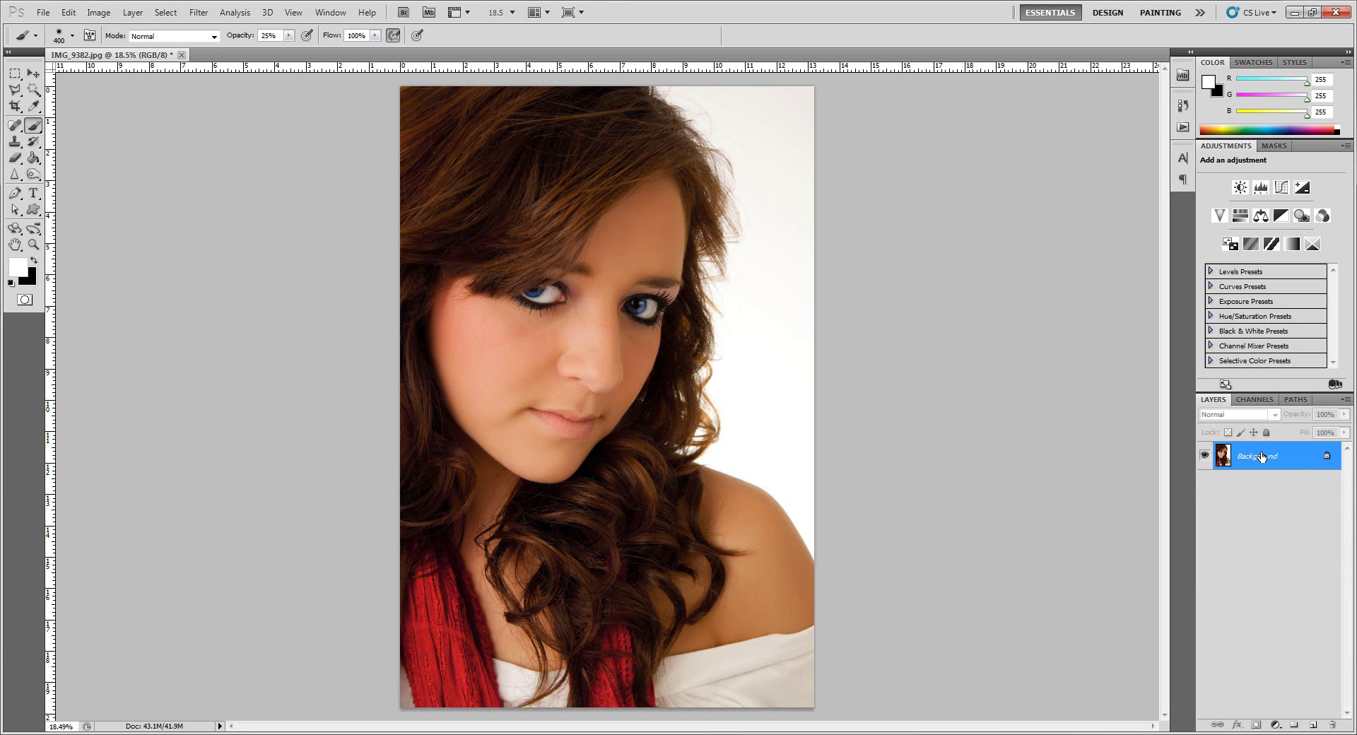
key("ctrl+j")
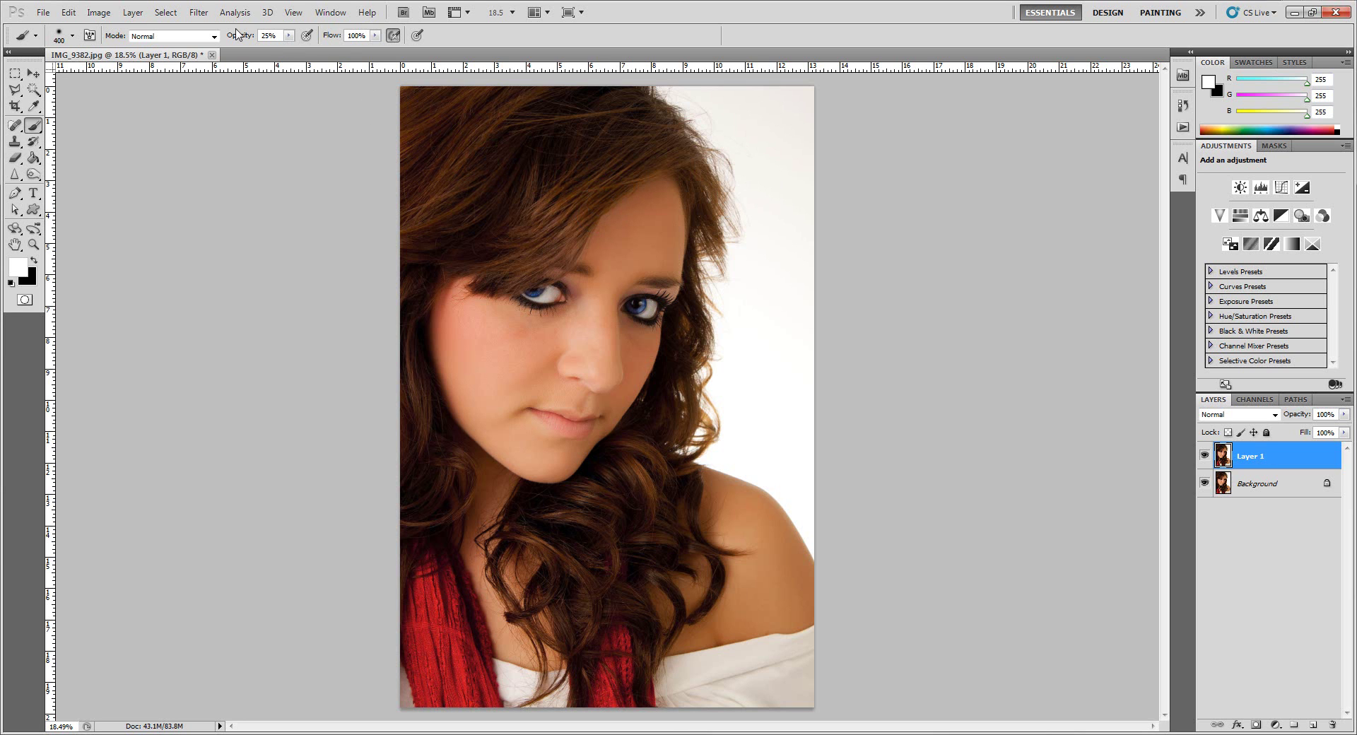
Apply a Gaussian Blur with a 20-pixel radius to Layer 1 via Filter > Blur.
left_click(198, 12)
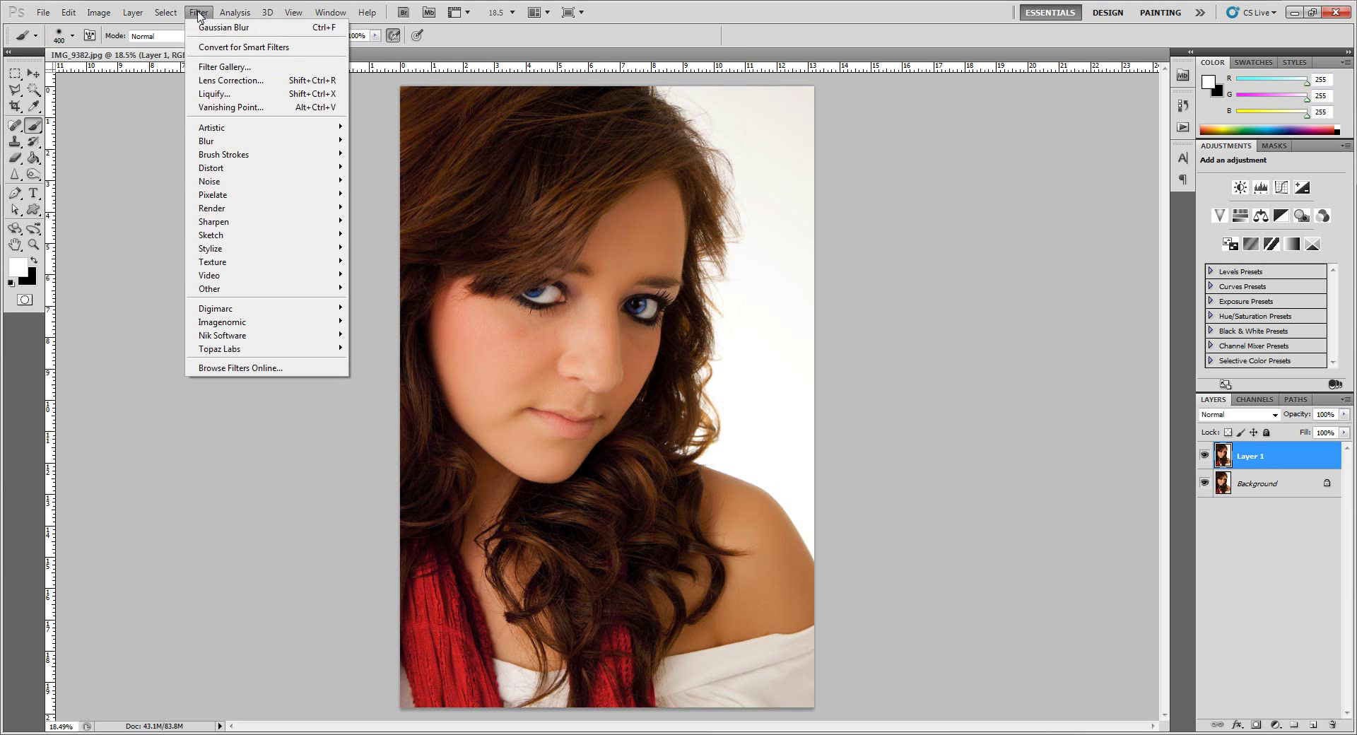
mouse_move(242, 147)
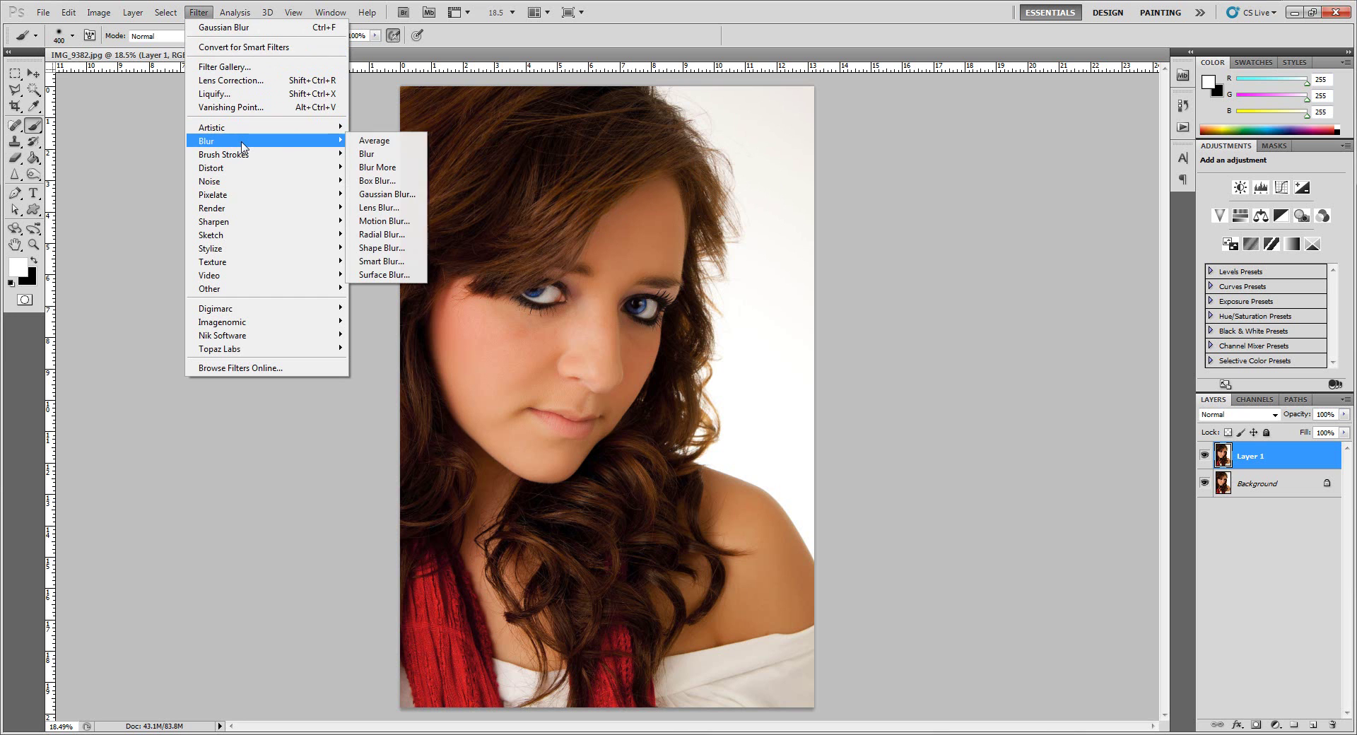
left_click(396, 199)
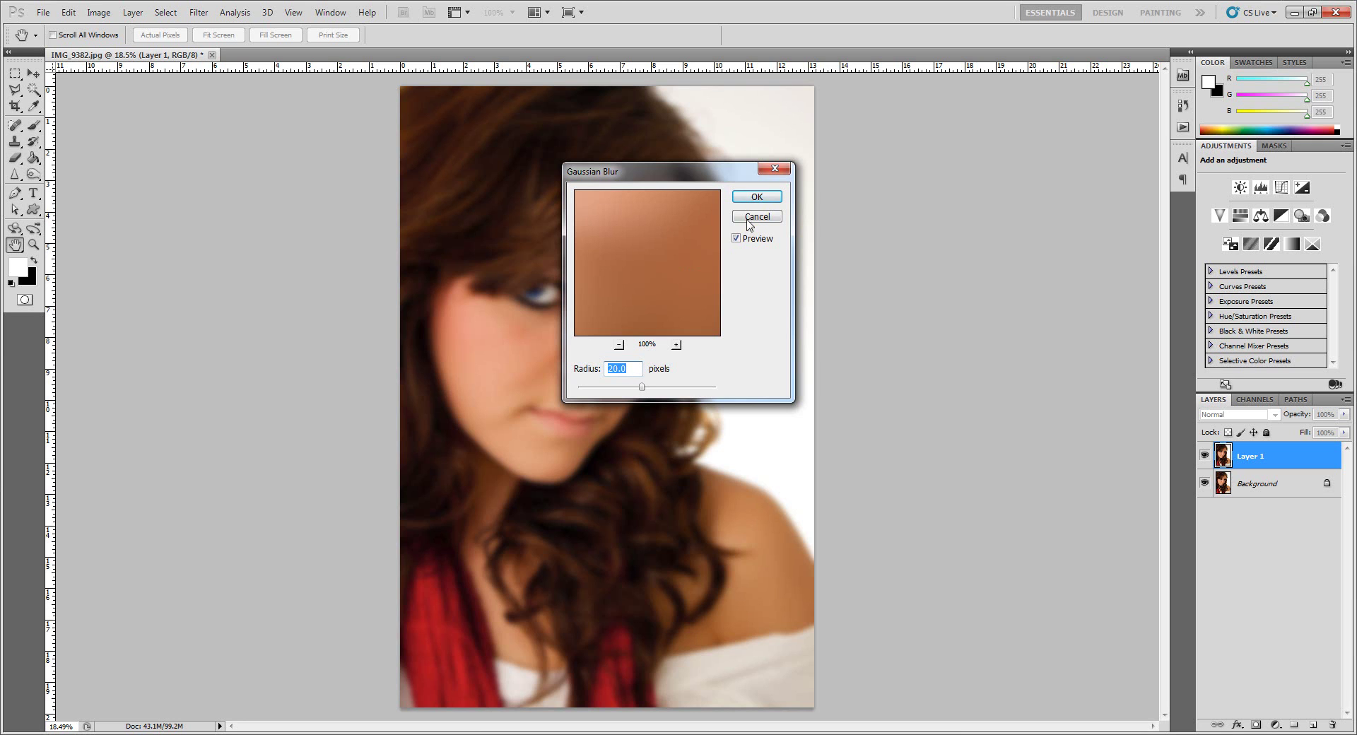
left_click(756, 199)
key("b")
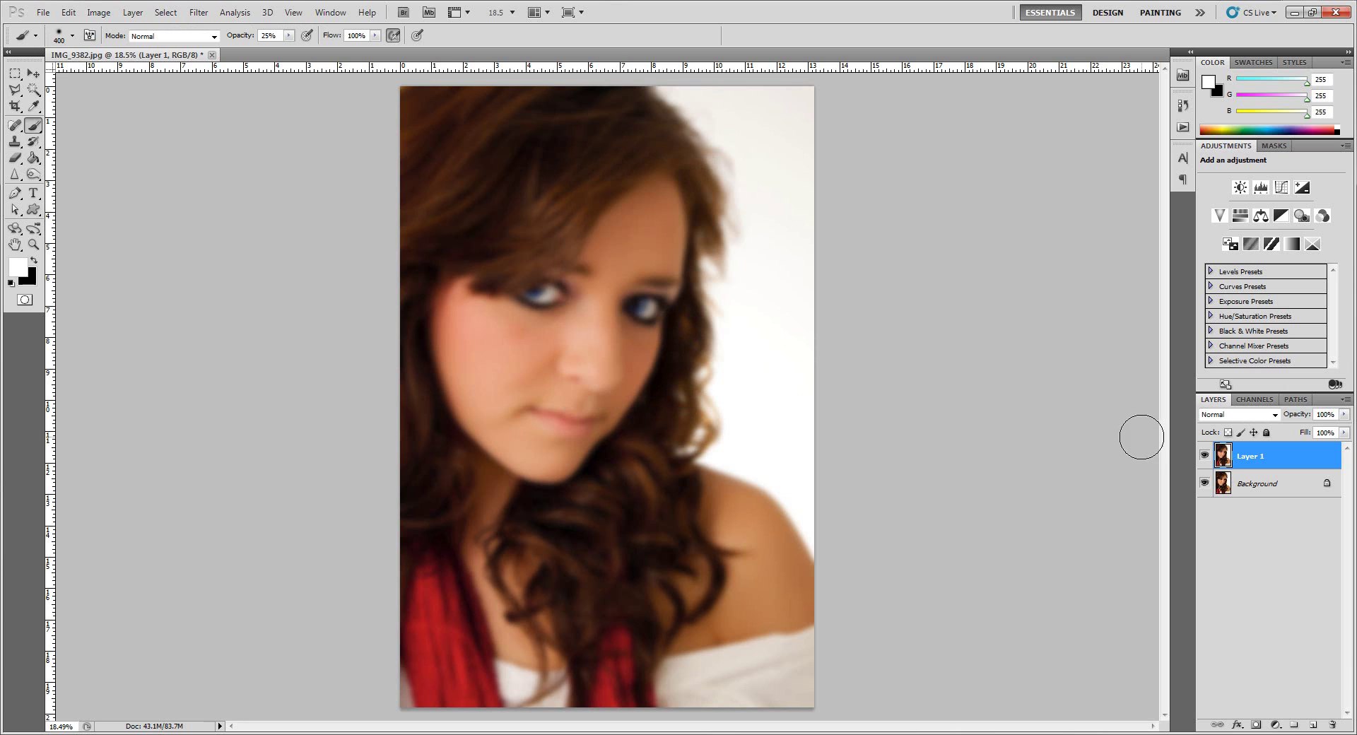
Drop Layer 1's opacity to 50% in the Layers panel.
left_click(1344, 418)
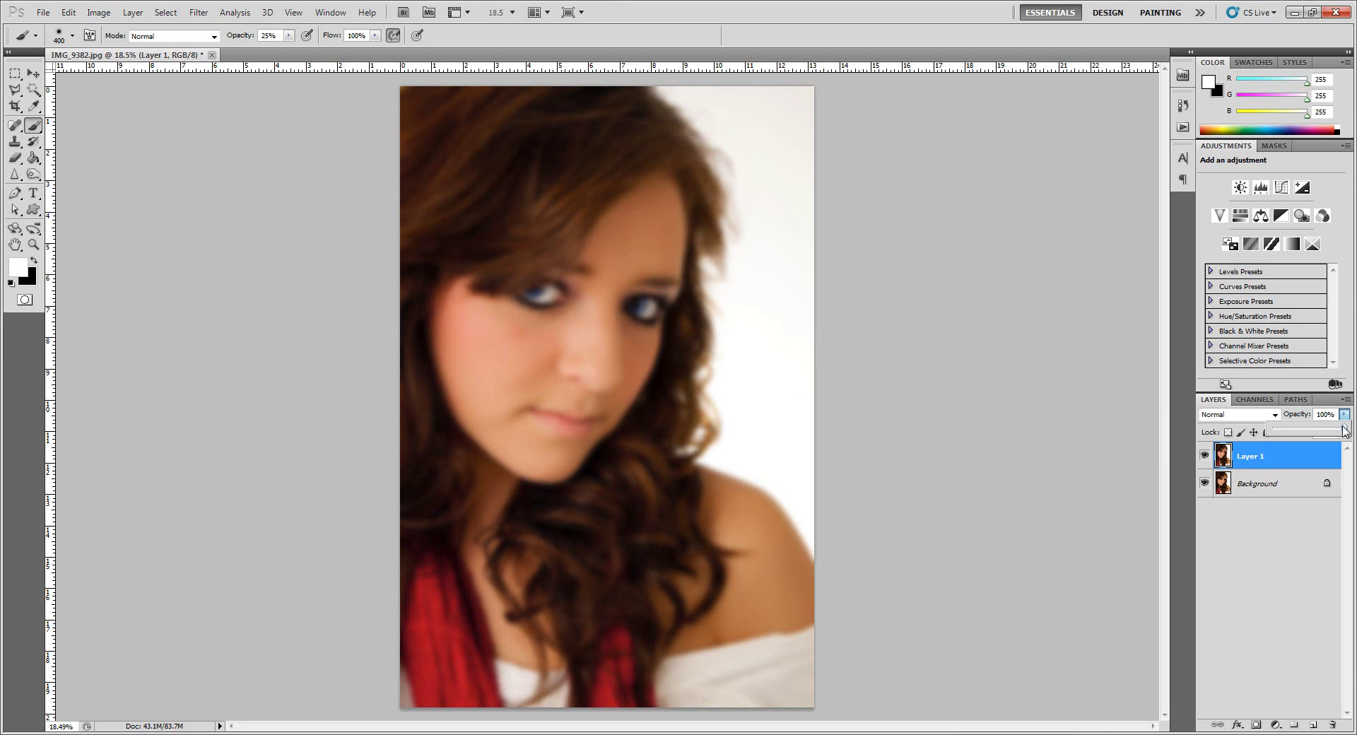
left_click_drag(1345, 432, 1309, 436)
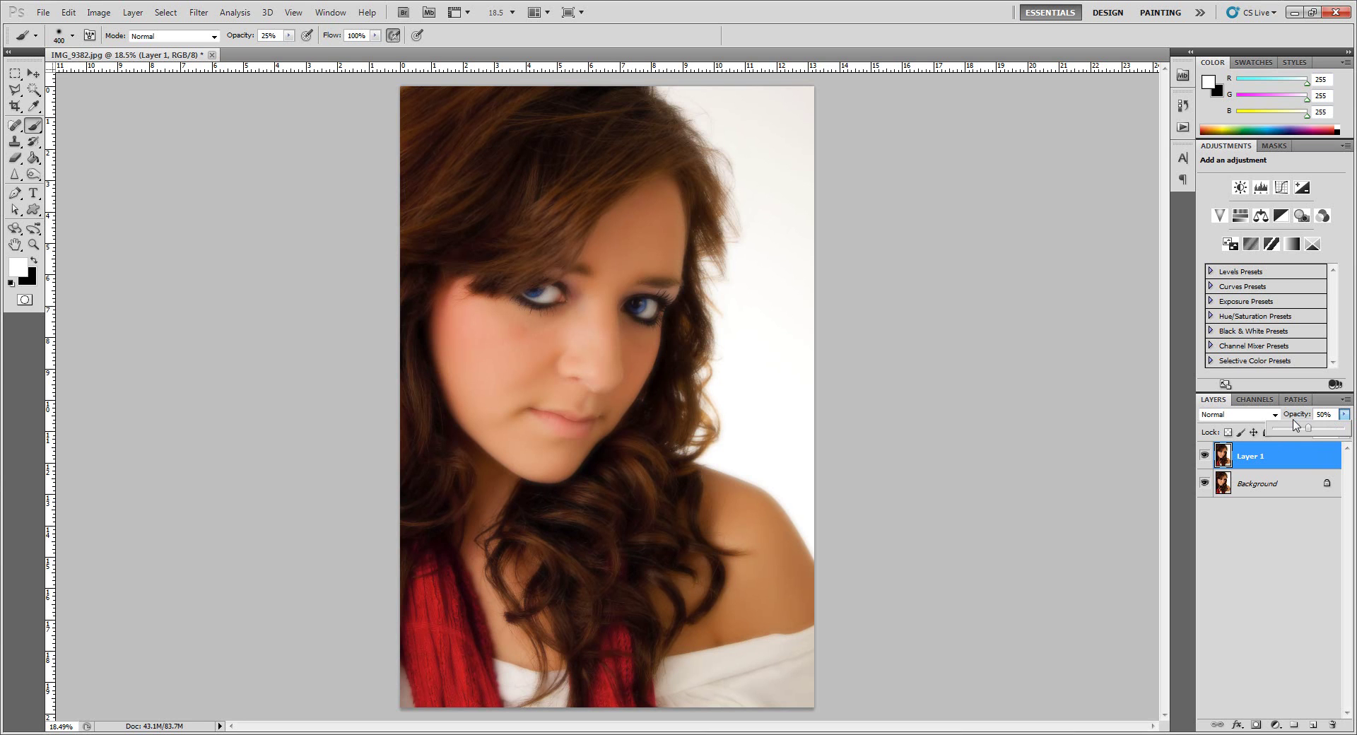
left_click(1275, 463)
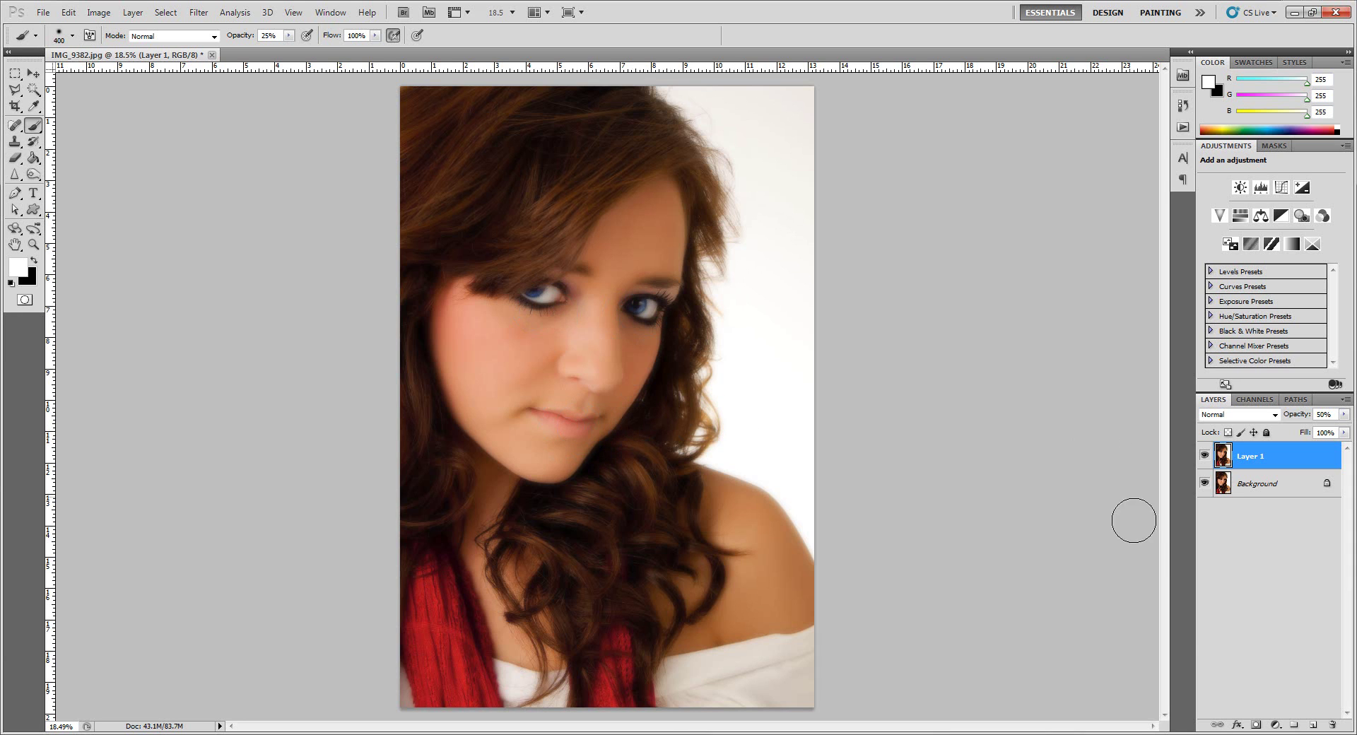
Add a layer mask to Layer 1, swap colours, and set the brush to 10% hardness, 100% opacity.
left_click(1256, 726)
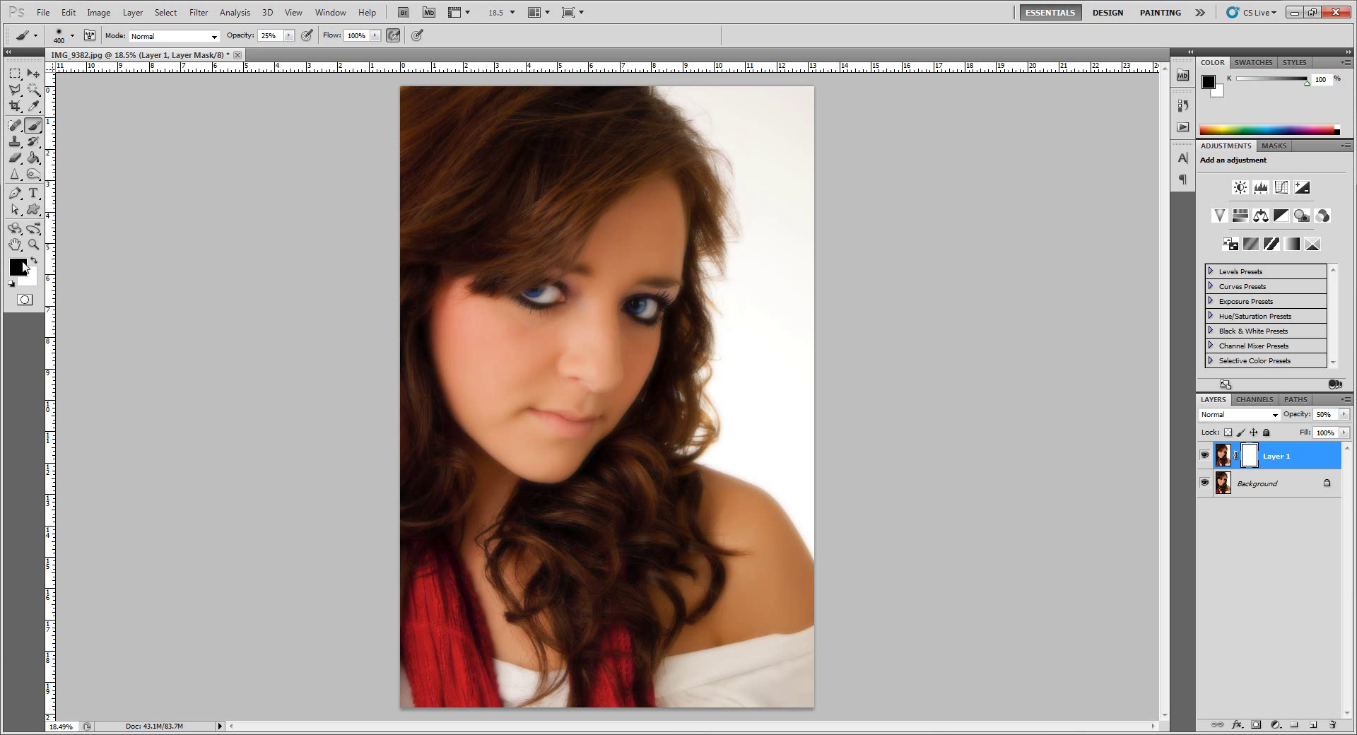
key("x")
key("x")
left_click(72, 35)
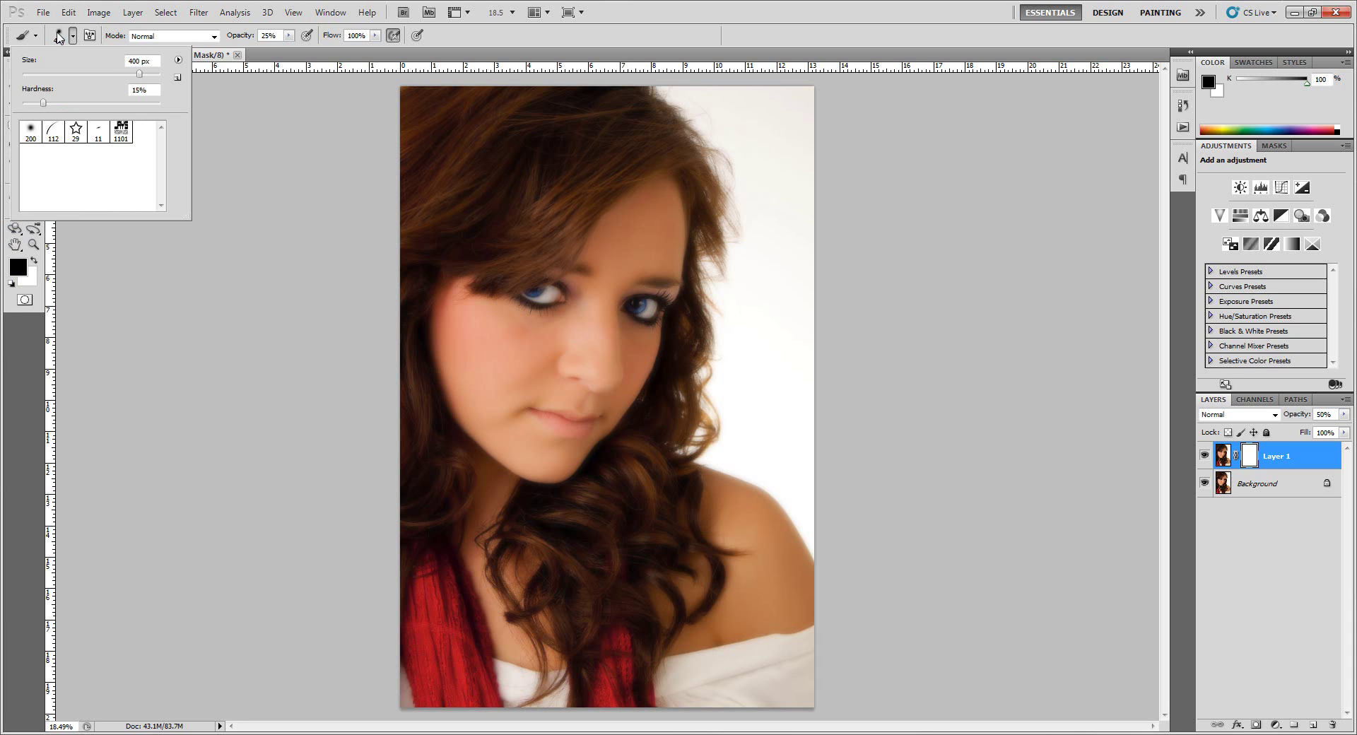
left_click_drag(43, 106, 35, 108)
left_click_drag(35, 106, 37, 106)
left_click(289, 36)
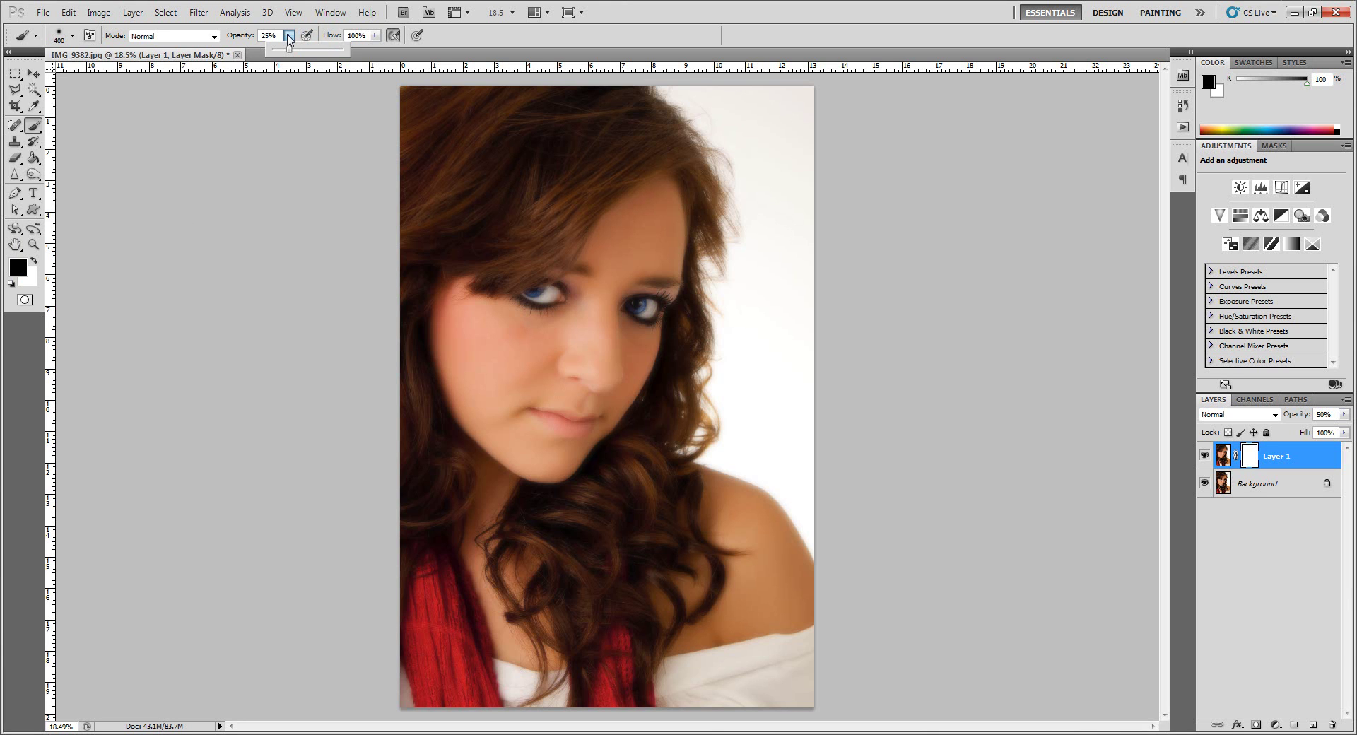
left_click_drag(289, 49, 348, 53)
Zoom in and paint black on the mask over both eyes, then set brush opacity to 22%.
left_click(457, 41)
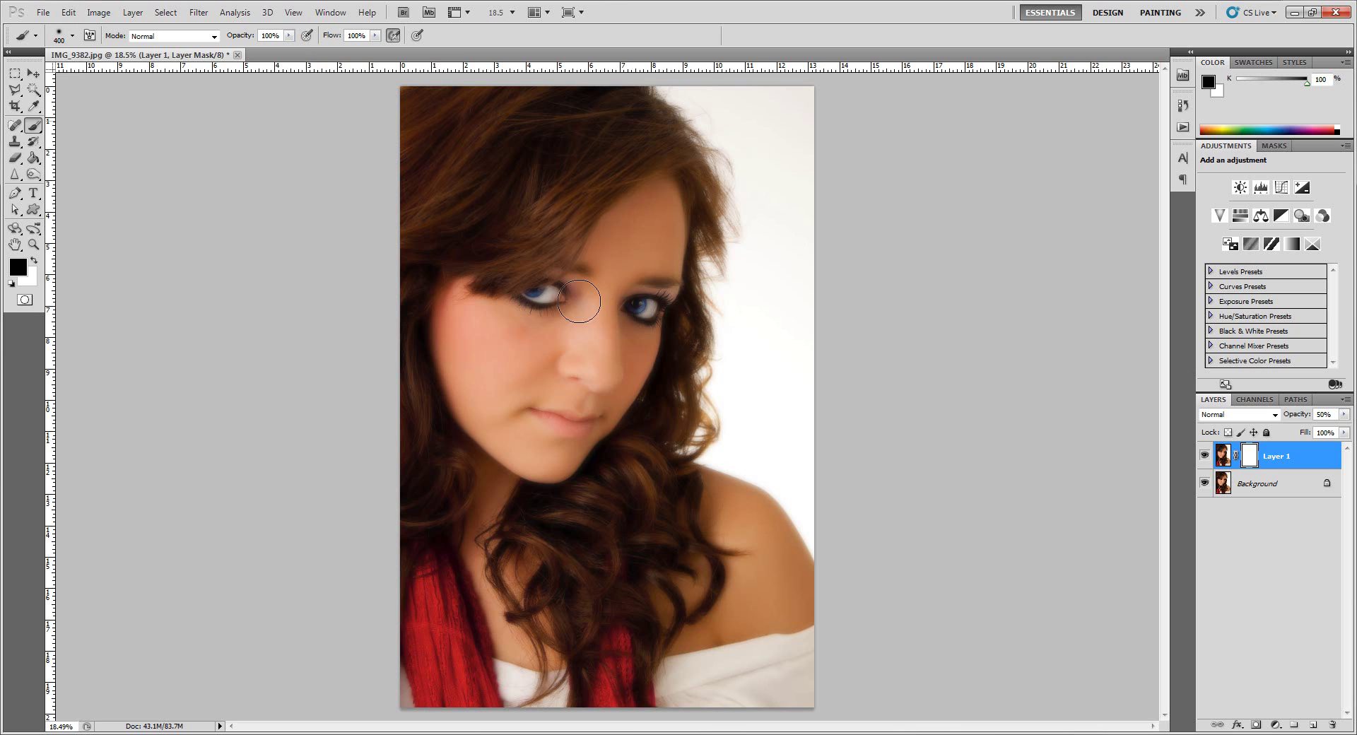
scroll(547, 296, "up", 3)
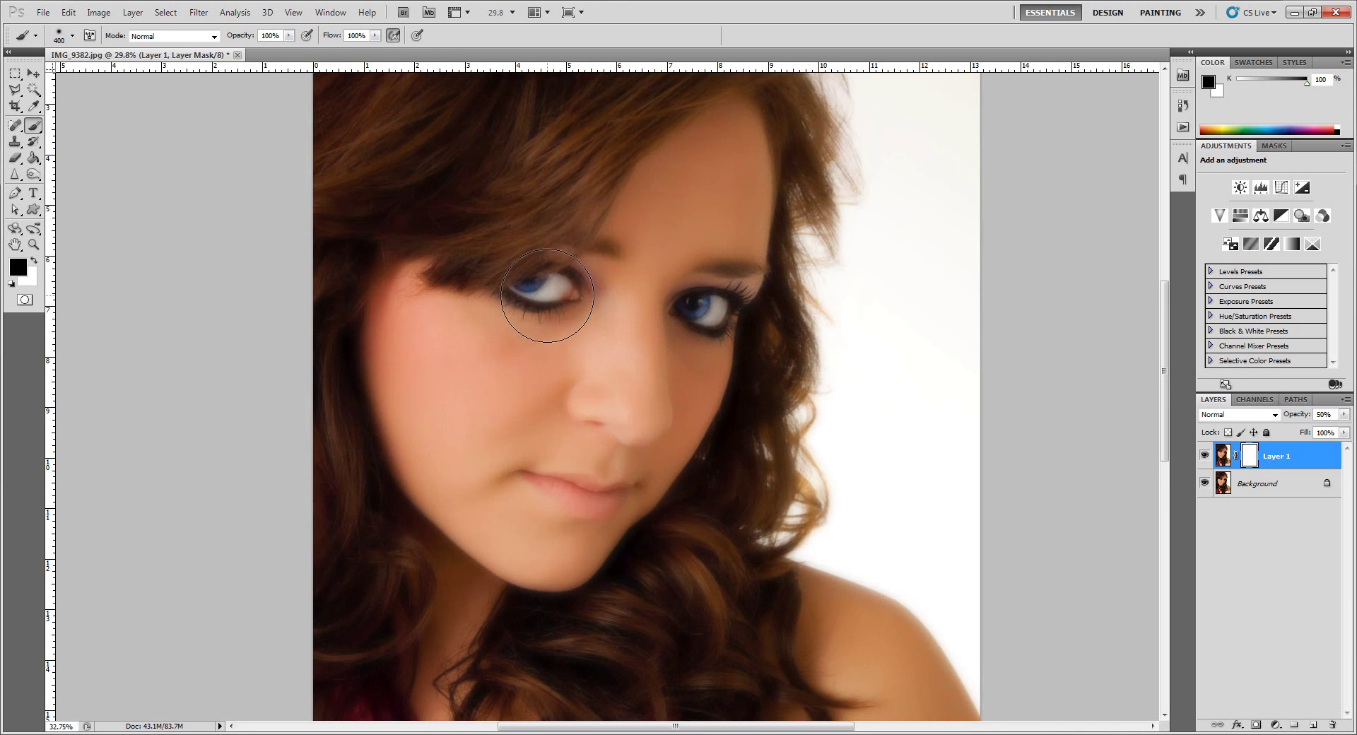
scroll(548, 295, "up", 4)
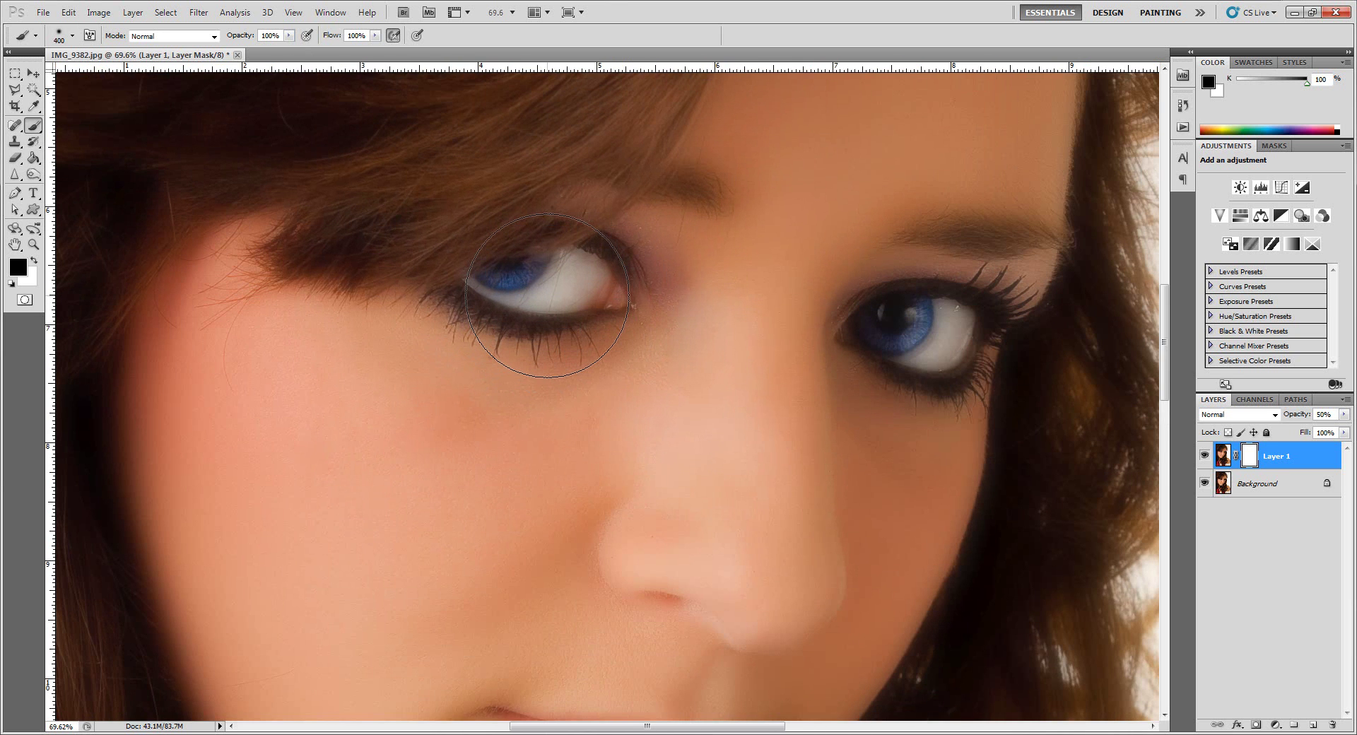
key("bracketleft")
key("bracketleft")
key("bracketleft")
key("bracketleft")
key("bracketleft")
key("bracketleft")
key("bracketleft")
key("bracketleft")
mouse_move(470, 288)
left_mouse_down()
mouse_move(577, 303)
mouse_move(594, 295)
mouse_move(596, 269)
mouse_move(551, 262)
mouse_move(492, 281)
mouse_move(560, 270)
left_mouse_up()
mouse_move(593, 252)
left_mouse_down()
mouse_move(608, 290)
mouse_move(559, 314)
mouse_move(571, 321)
mouse_move(480, 313)
mouse_move(470, 297)
mouse_move(539, 316)
mouse_move(574, 308)
mouse_move(482, 304)
mouse_move(555, 342)
mouse_move(491, 344)
mouse_move(502, 311)
mouse_move(578, 308)
mouse_move(603, 286)
mouse_move(670, 277)
left_mouse_up()
mouse_move(872, 309)
left_mouse_down()
mouse_move(973, 301)
mouse_move(996, 316)
mouse_move(928, 311)
mouse_move(872, 334)
mouse_move(948, 361)
mouse_move(970, 331)
mouse_move(920, 347)
mouse_move(941, 323)
mouse_move(962, 332)
mouse_move(945, 360)
mouse_move(974, 324)
mouse_move(947, 369)
mouse_move(966, 350)
mouse_move(943, 366)
mouse_move(892, 356)
mouse_move(868, 334)
mouse_move(881, 309)
left_mouse_up()
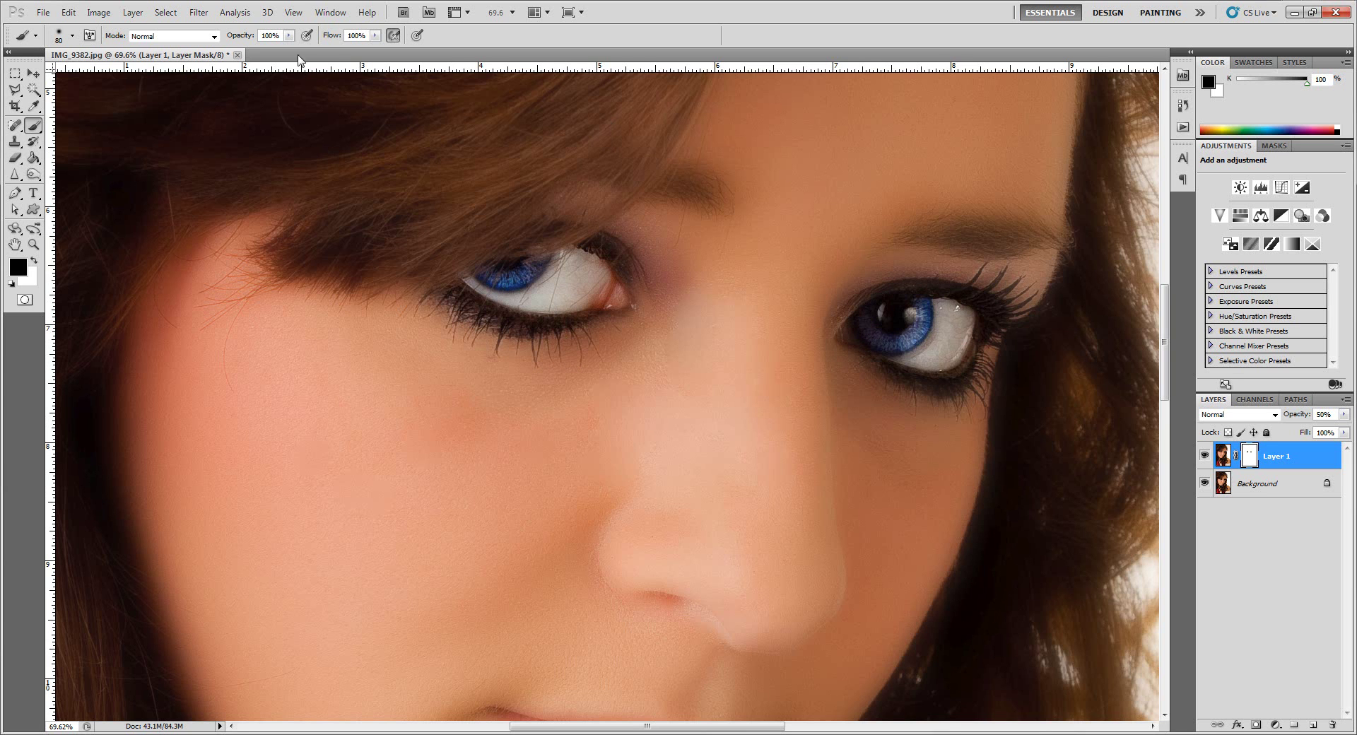
left_click_drag(289, 38, 236, 56)
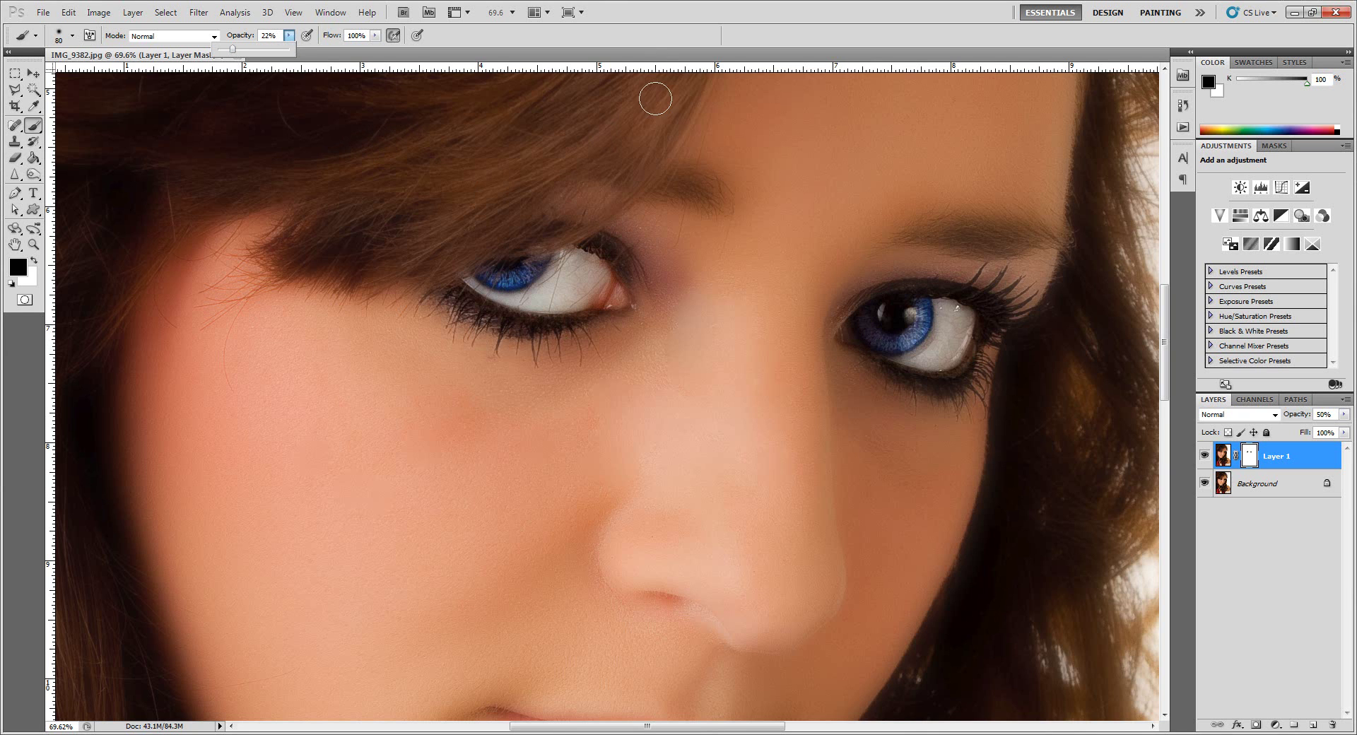
Enlarge the brush to 400 px and lightly paint the mask around the right eye and nose.
left_click(643, 37)
scroll(691, 354, "down", 2)
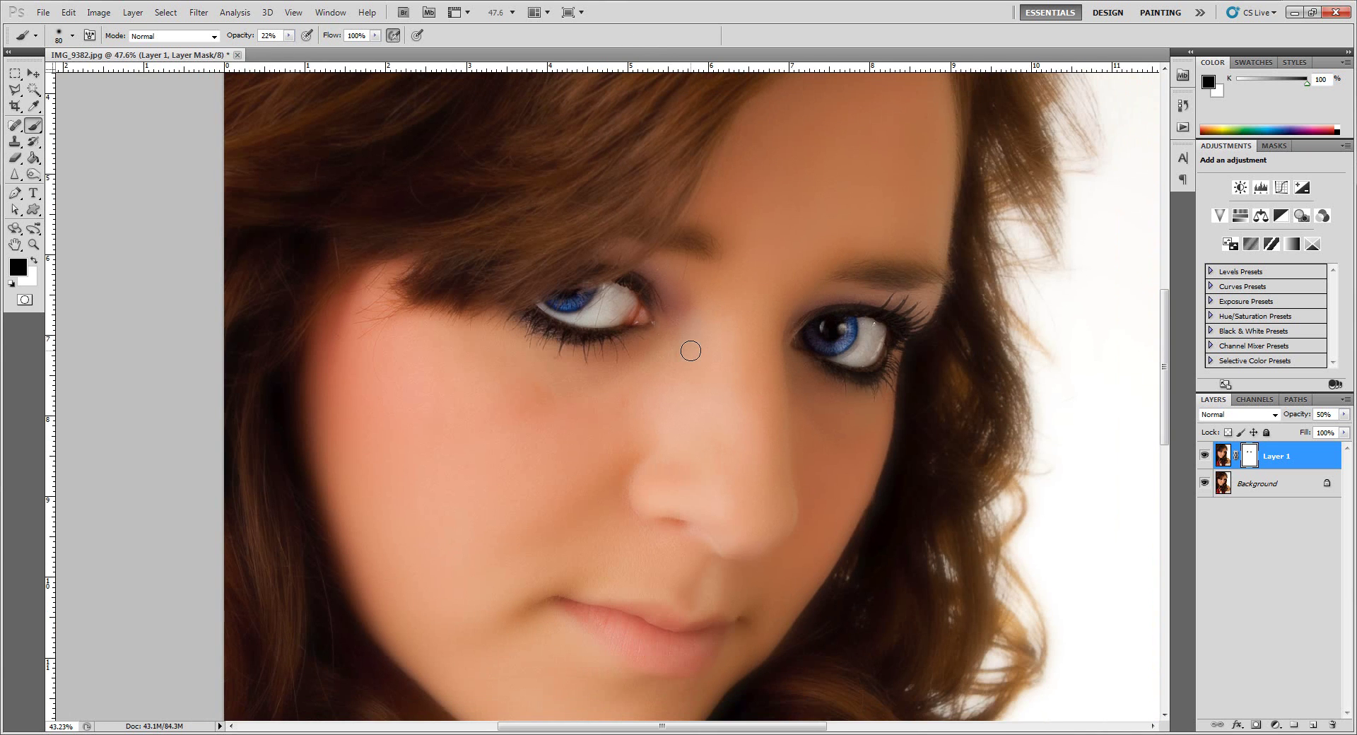
scroll(691, 350, "down", 1)
key("bracketright")
key("bracketright")
key("bracketright")
key("bracketright")
key("bracketright")
key("bracketright")
key("bracketright")
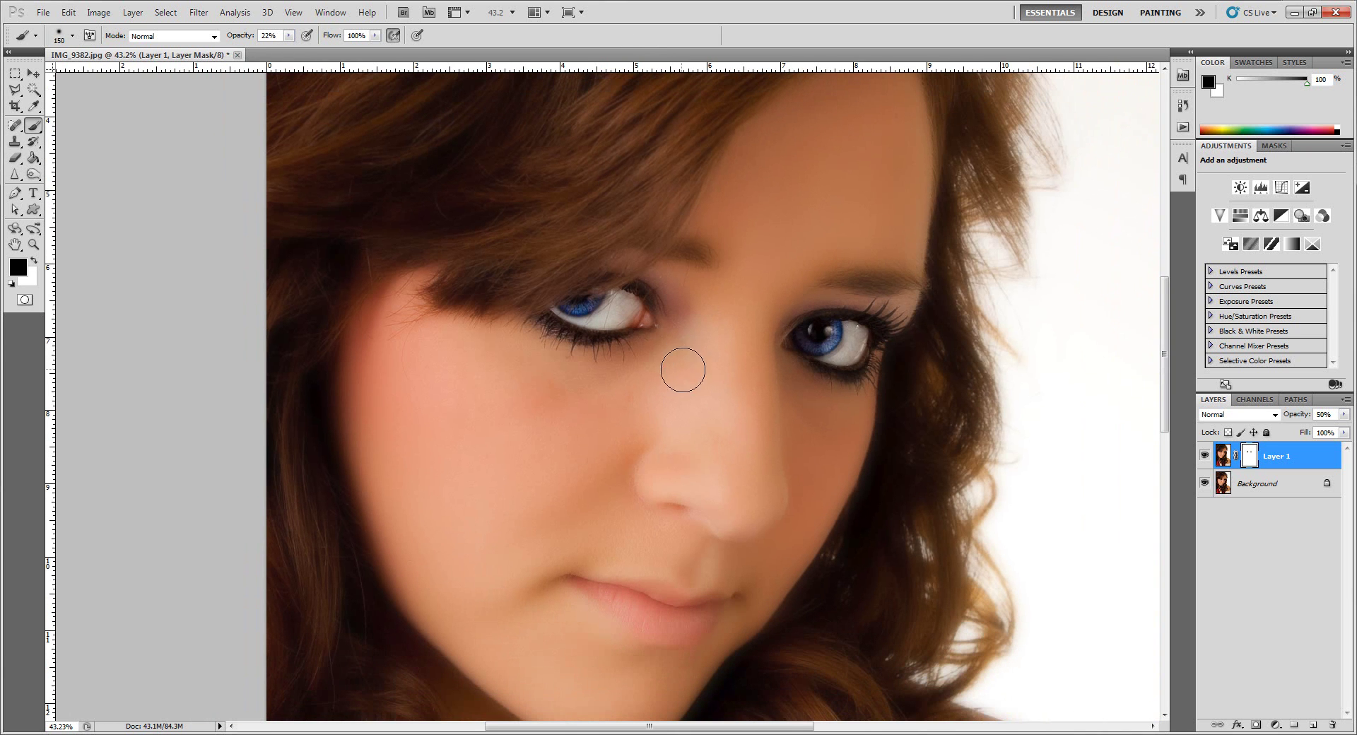
key("bracketright")
mouse_move(823, 339)
left_mouse_down()
mouse_move(854, 339)
mouse_move(852, 364)
mouse_move(831, 375)
mouse_move(838, 343)
mouse_move(819, 344)
mouse_move(831, 344)
mouse_move(824, 388)
mouse_move(867, 330)
mouse_move(834, 411)
mouse_move(834, 347)
left_mouse_up()
mouse_move(716, 522)
left_mouse_down()
mouse_move(624, 509)
mouse_move(690, 548)
mouse_move(681, 570)
mouse_move(651, 548)
mouse_move(687, 557)
mouse_move(694, 540)
mouse_move(593, 493)
mouse_move(581, 440)
mouse_move(702, 555)
mouse_move(669, 597)
mouse_move(682, 615)
mouse_move(594, 583)
mouse_move(629, 616)
mouse_move(634, 603)
mouse_move(733, 612)
mouse_move(599, 579)
mouse_move(497, 507)
mouse_move(470, 392)
mouse_move(386, 312)
mouse_move(419, 308)
mouse_move(470, 240)
left_mouse_up()
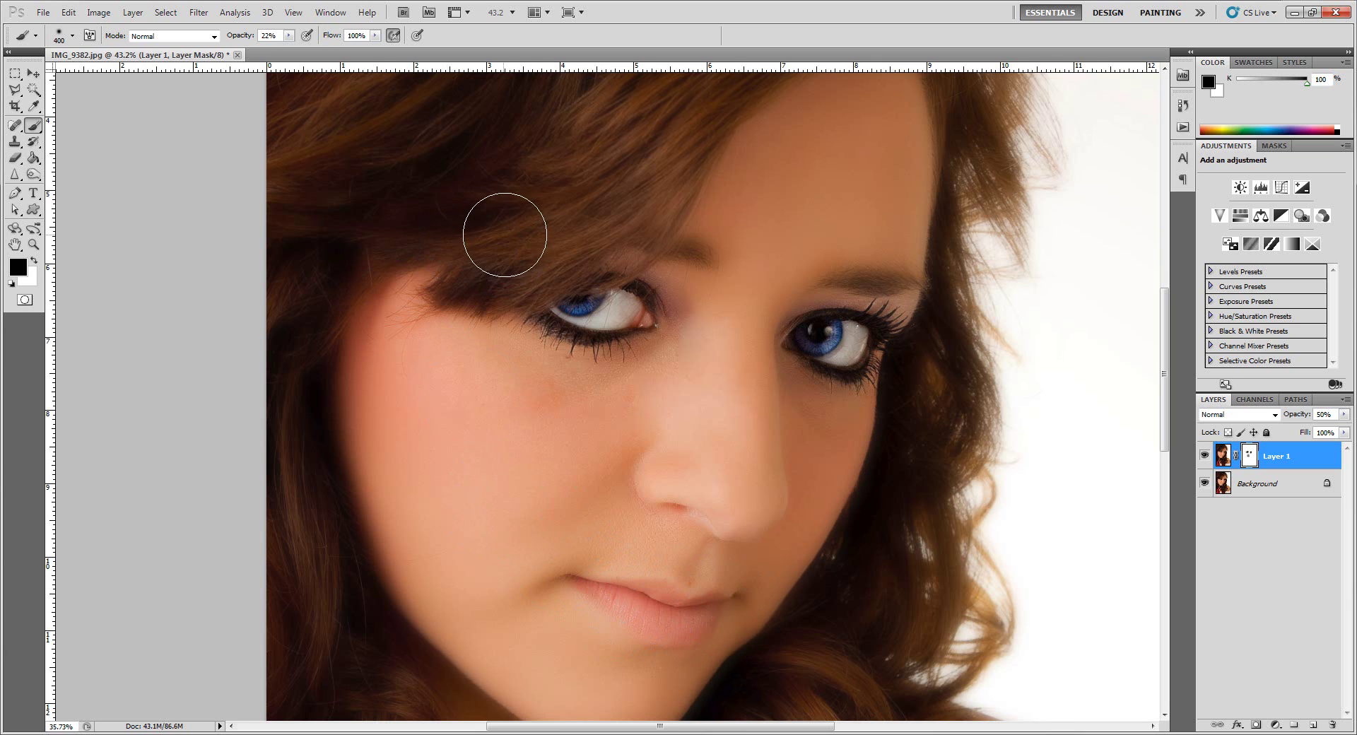
Lightly sharpen the hair beside both eyes and the right temple, then fit the photo on screen.
scroll(509, 226, "down", 2)
scroll(509, 237, "down", 1)
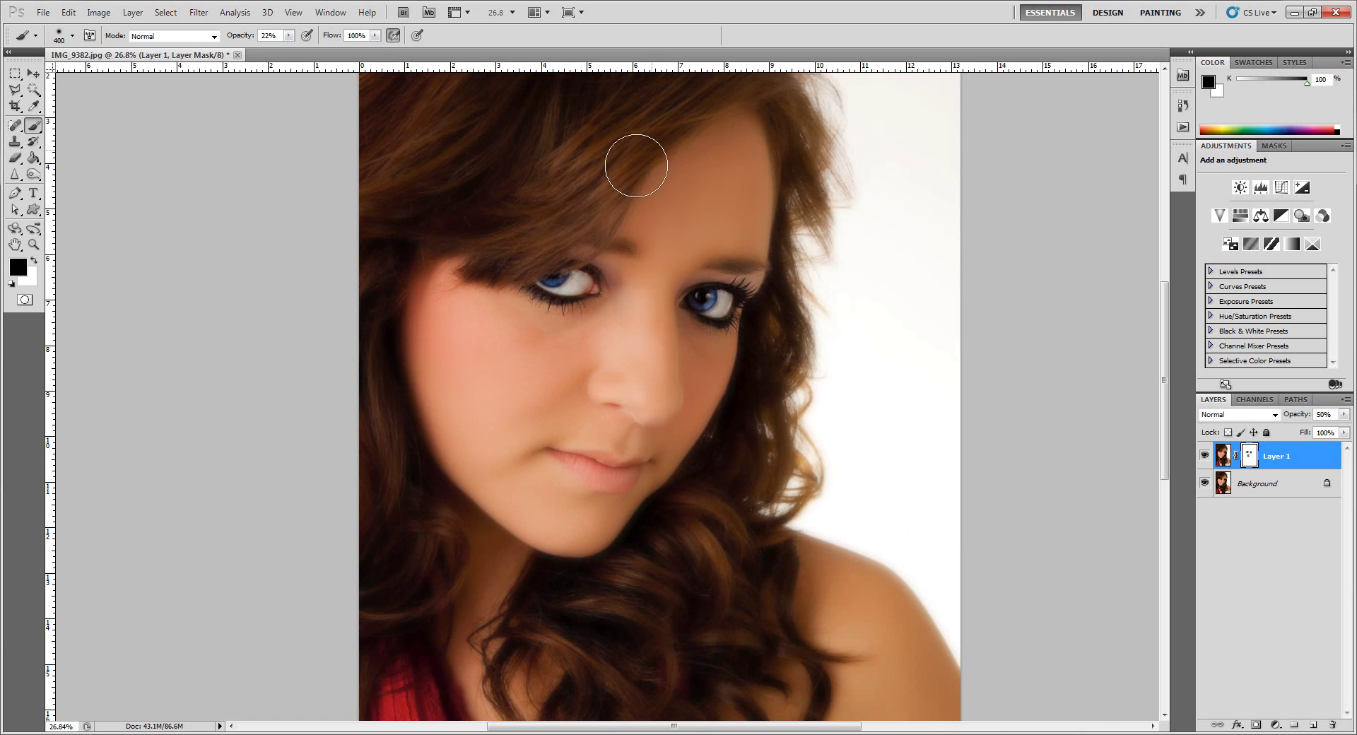
left_click(524, 225)
left_click_drag(794, 121, 810, 151)
mouse_move(812, 394)
left_mouse_down()
mouse_move(802, 335)
mouse_move(718, 528)
mouse_move(762, 472)
mouse_move(787, 410)
mouse_move(792, 340)
mouse_move(696, 577)
mouse_move(720, 511)
mouse_move(682, 532)
mouse_move(613, 628)
mouse_move(635, 578)
mouse_move(698, 510)
mouse_move(630, 619)
mouse_move(703, 515)
mouse_move(655, 614)
mouse_move(627, 616)
mouse_move(686, 517)
mouse_move(660, 564)
mouse_move(591, 620)
mouse_move(655, 585)
mouse_move(716, 497)
mouse_move(680, 570)
mouse_move(757, 369)
left_mouse_up()
key("ctrl+0")
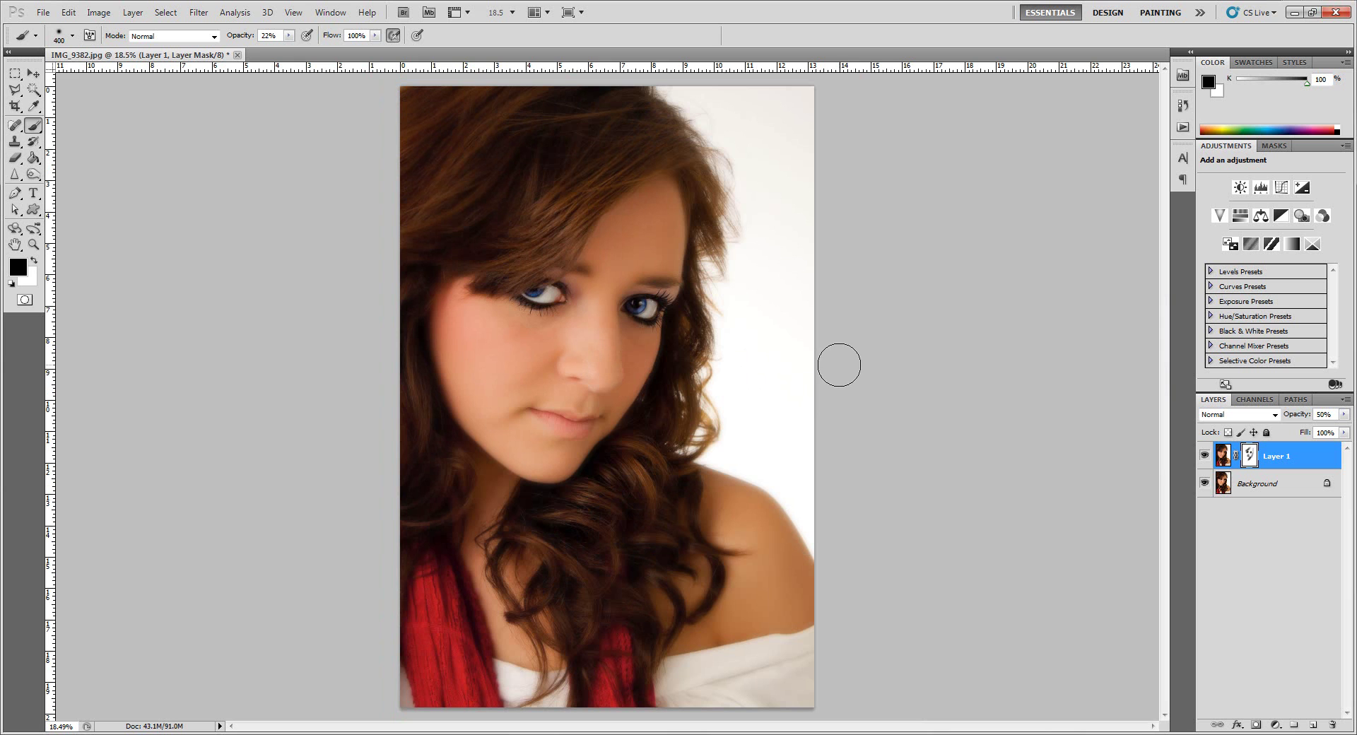
Toggle Layer 1's visibility to compare, then set its opacity to 55%.
left_click(1204, 457)
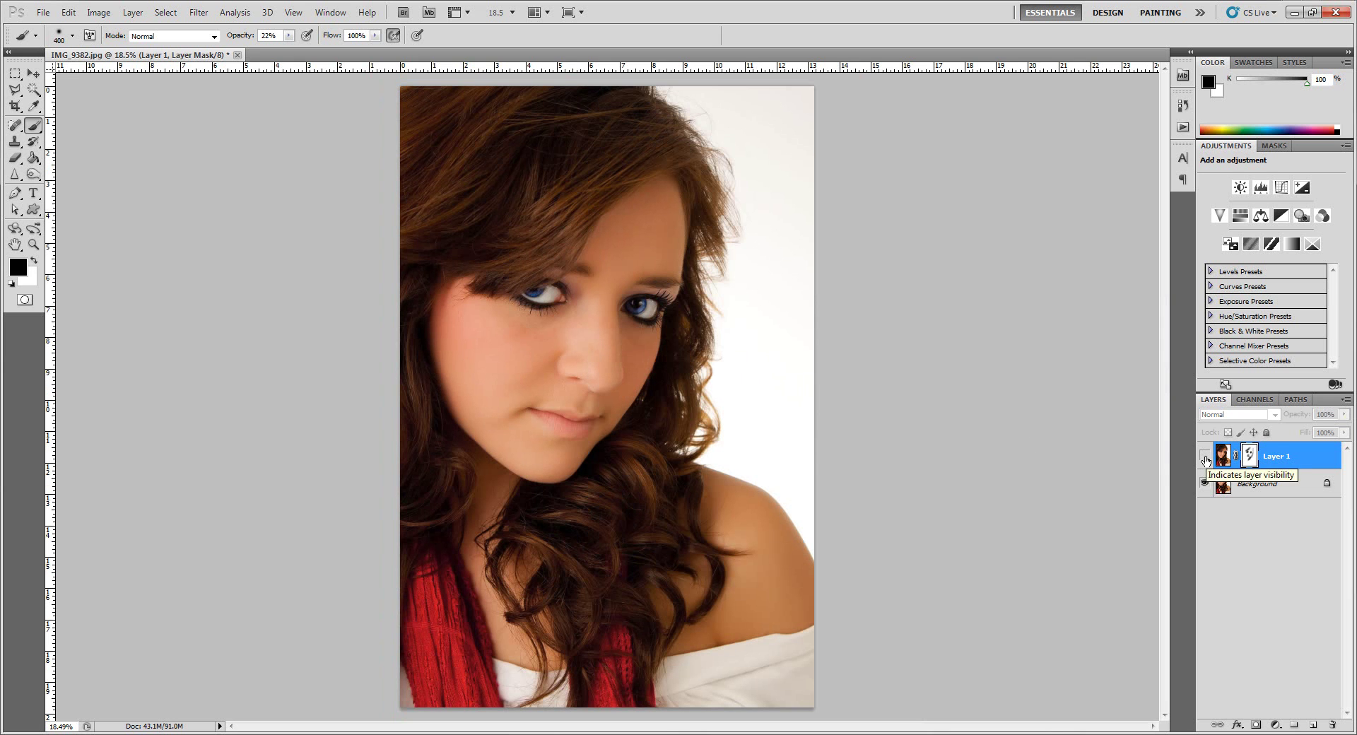
left_click(1204, 457)
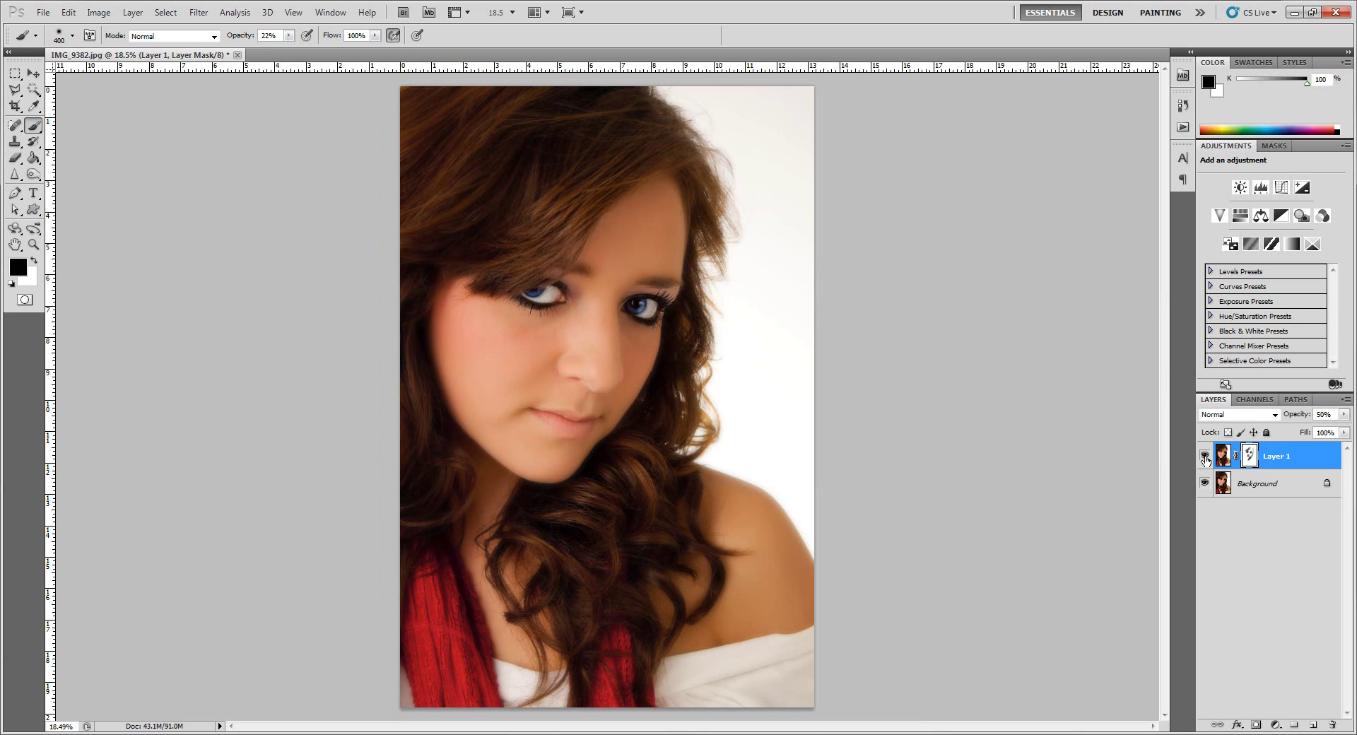
left_click(1346, 419)
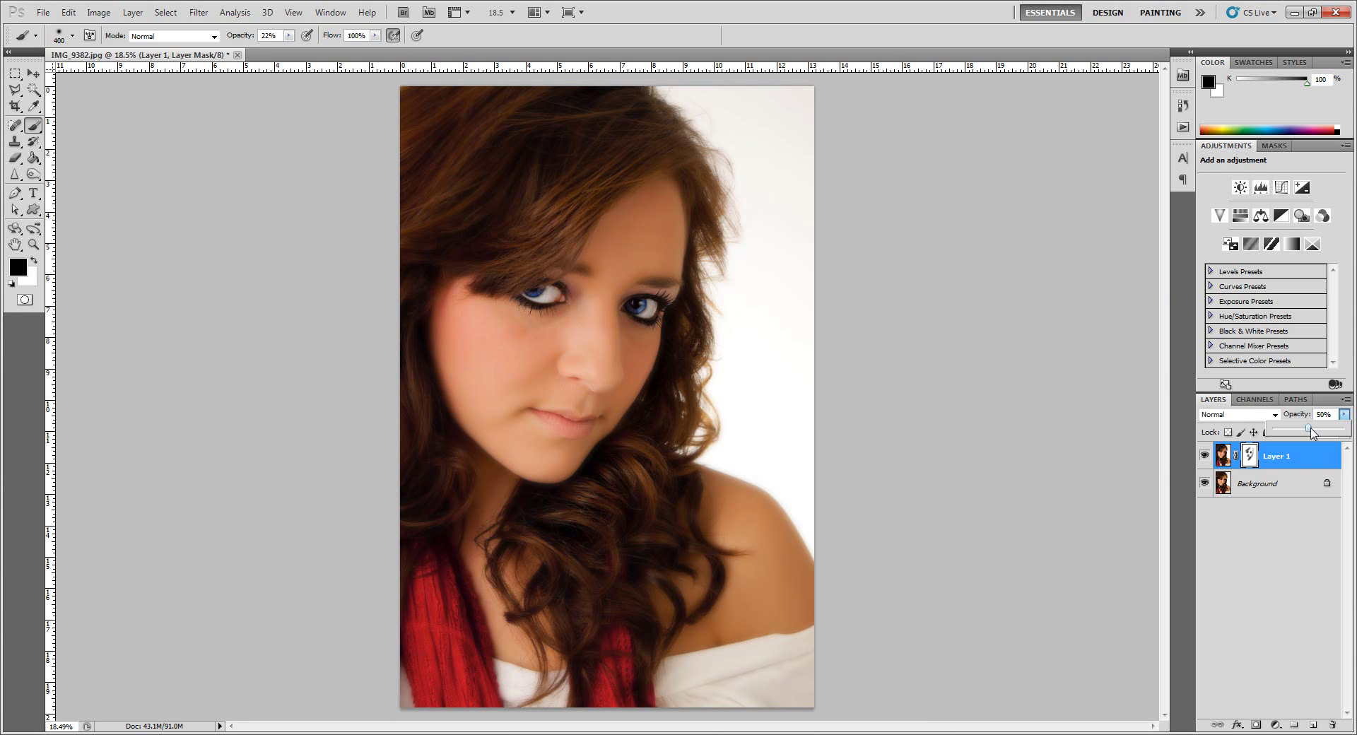
left_click_drag(1309, 431, 1344, 429)
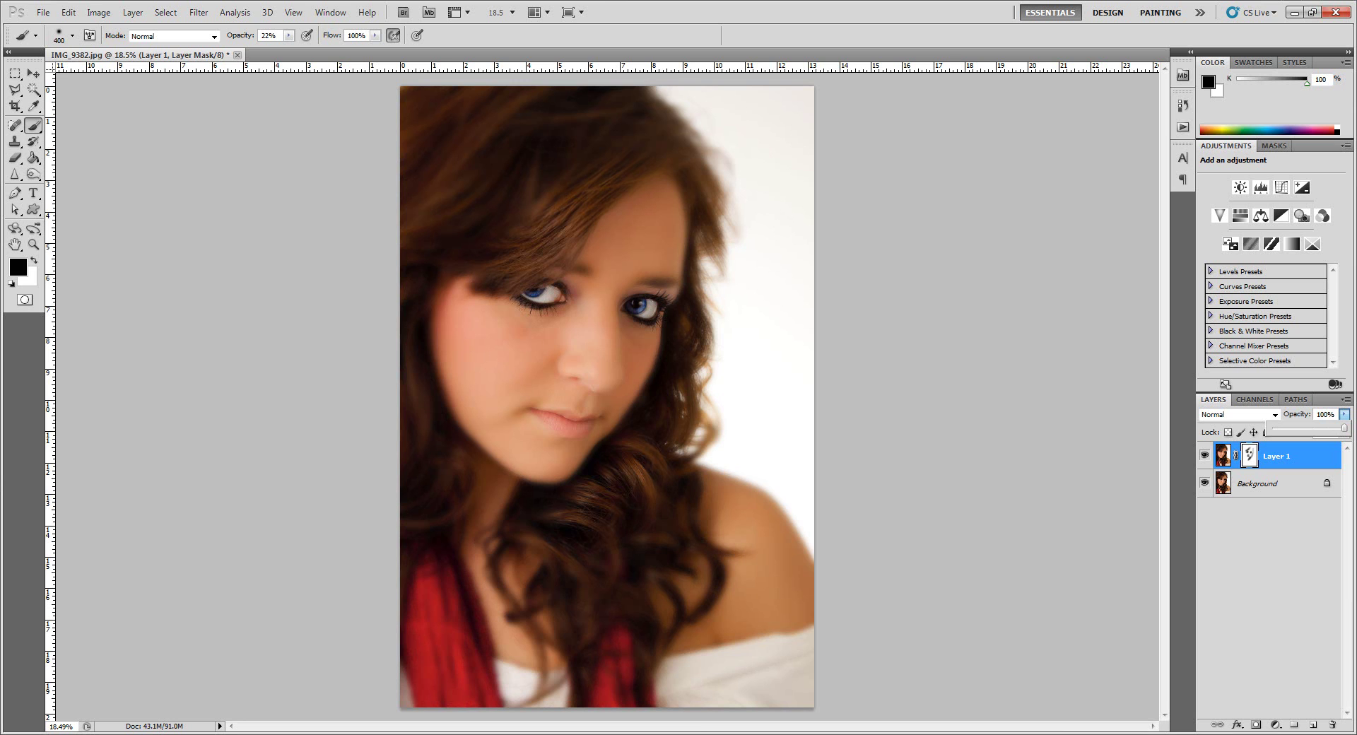
left_click_drag(1344, 429, 1309, 435)
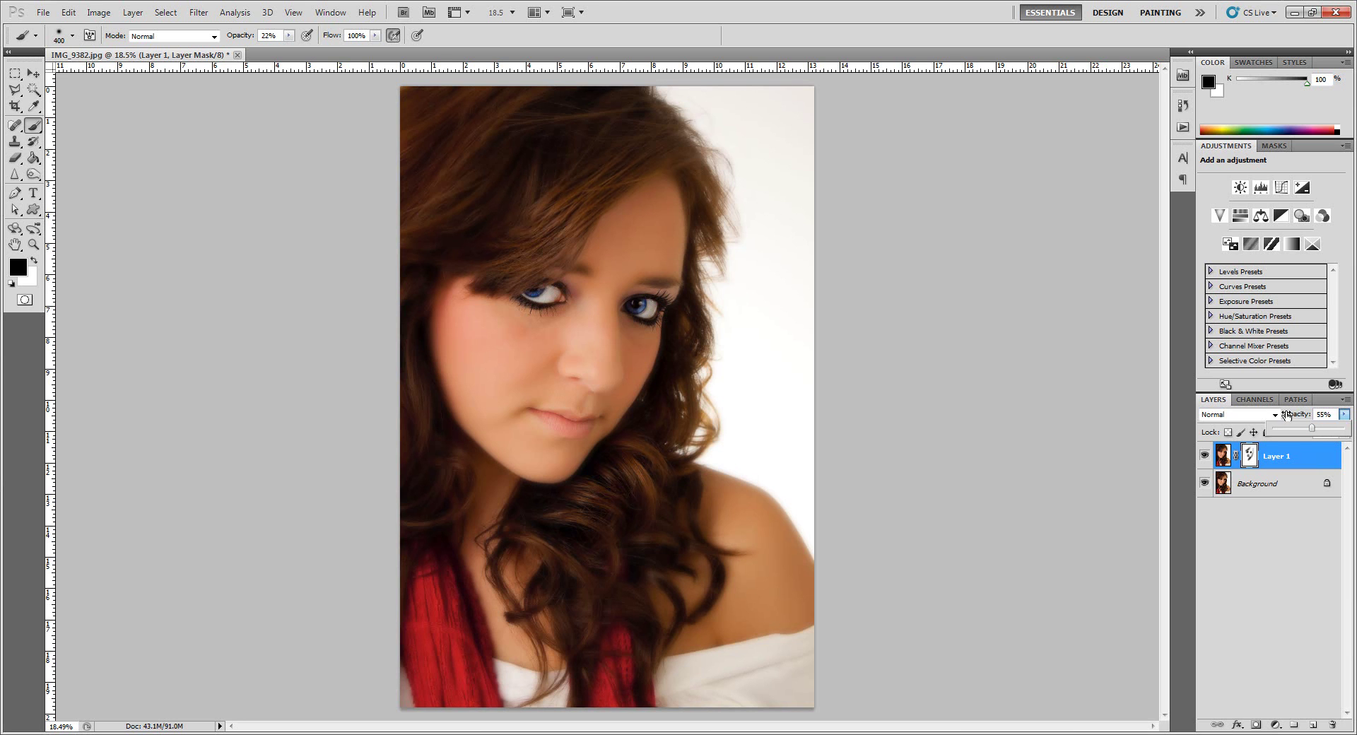
left_click(1297, 459)
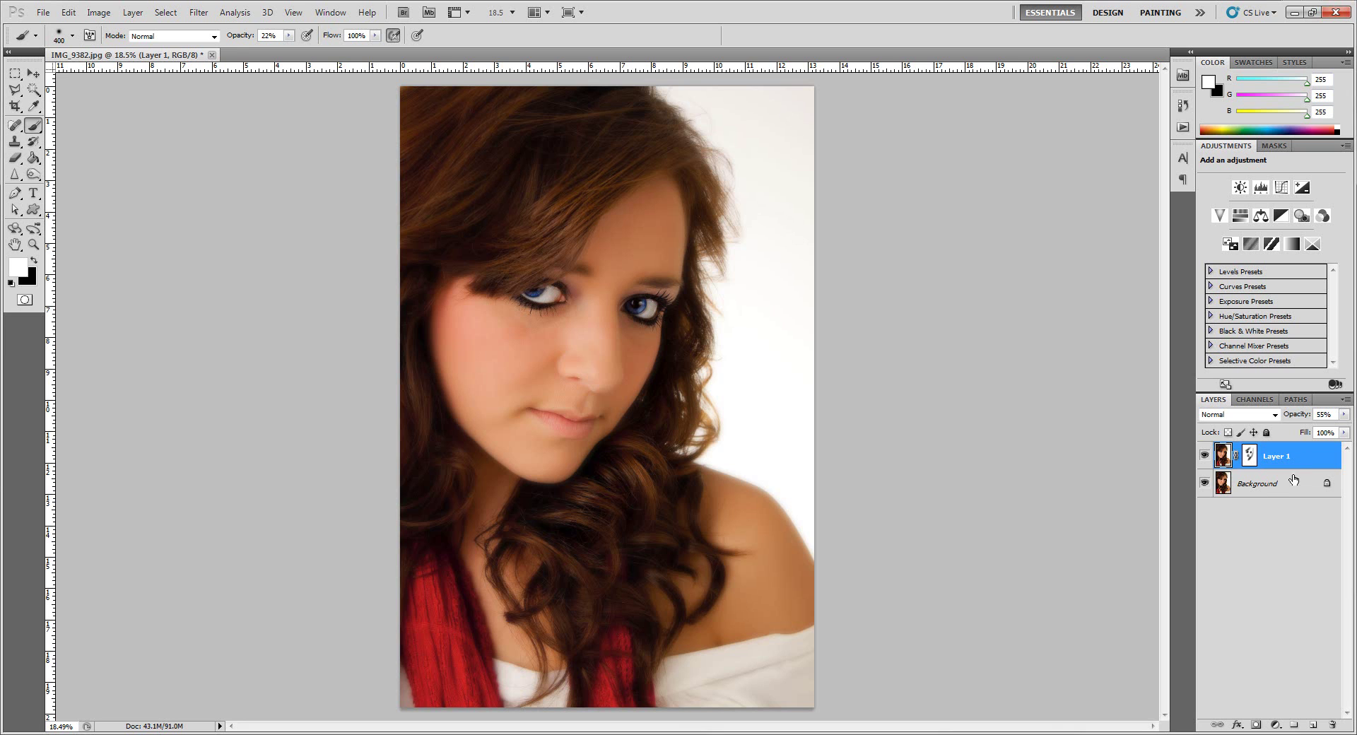
Choose Flatten Image from the Background layer's context menu.
right_click(1270, 487)
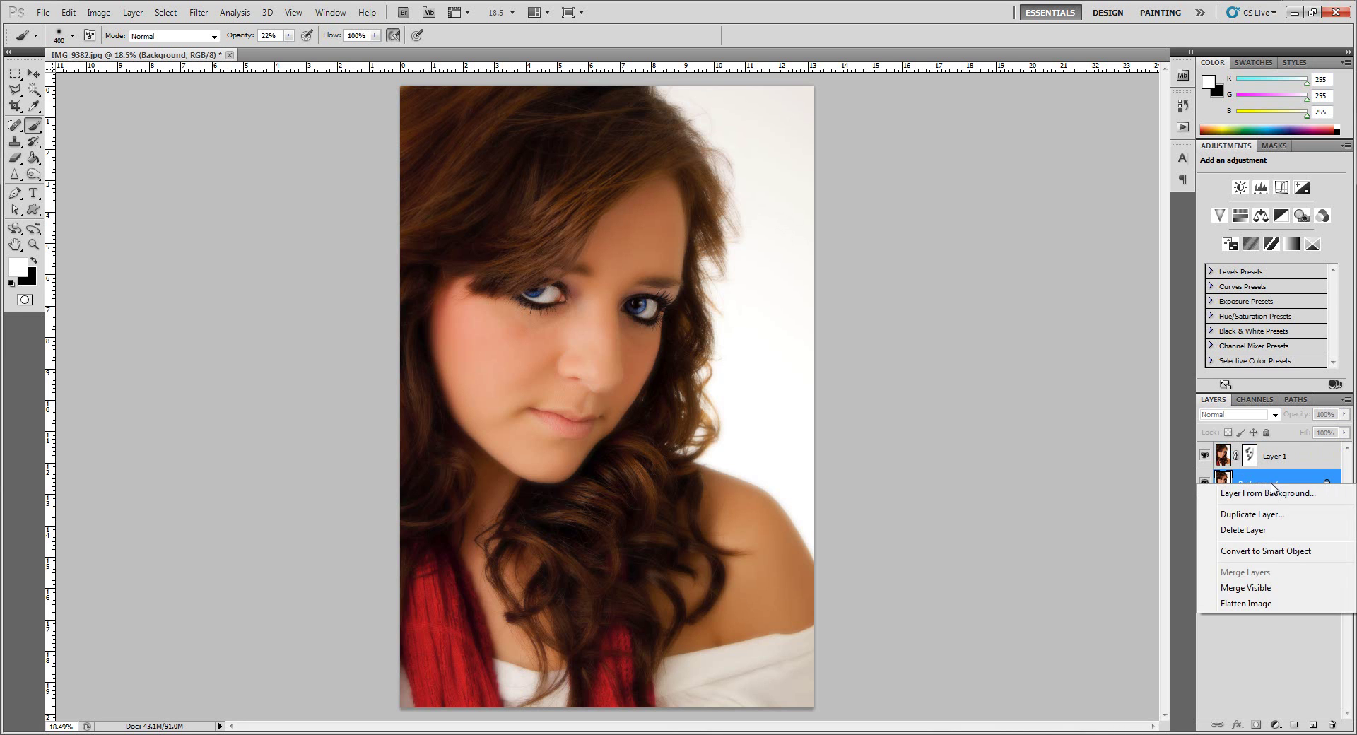
left_click(1271, 603)
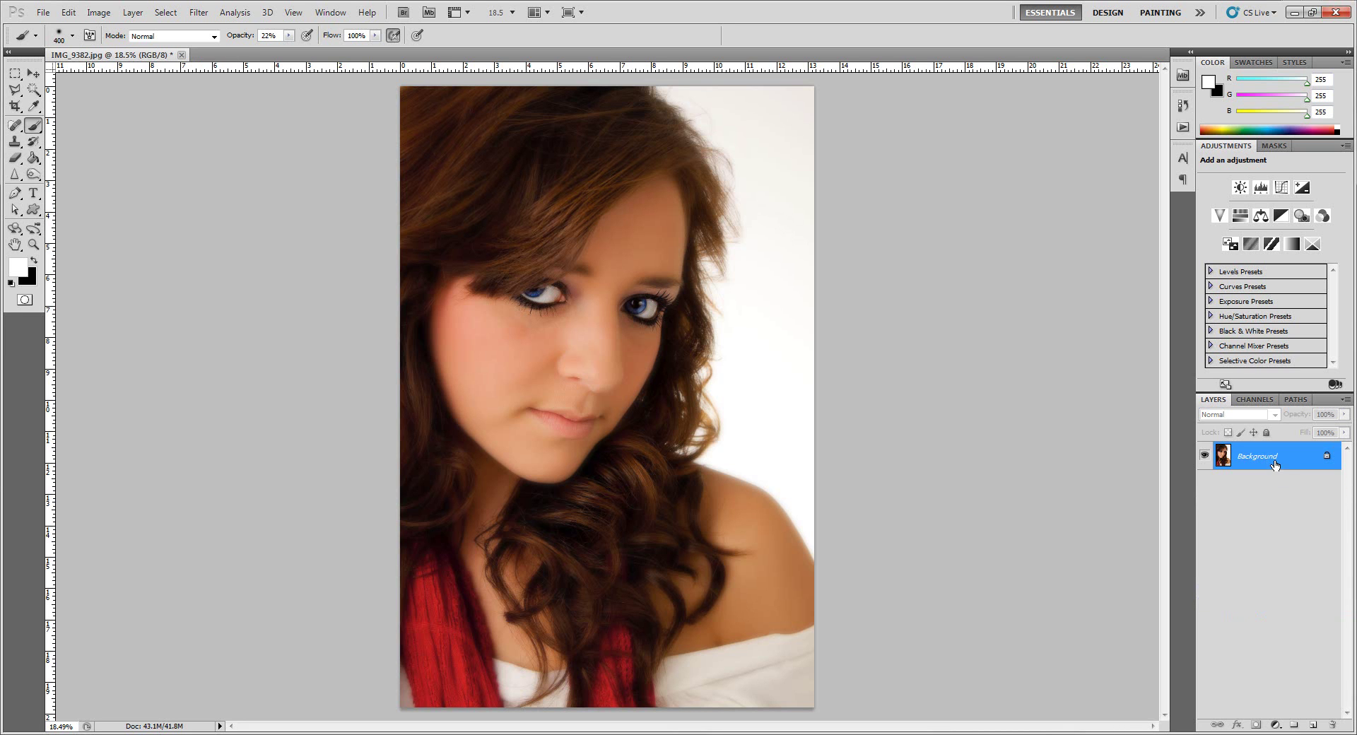